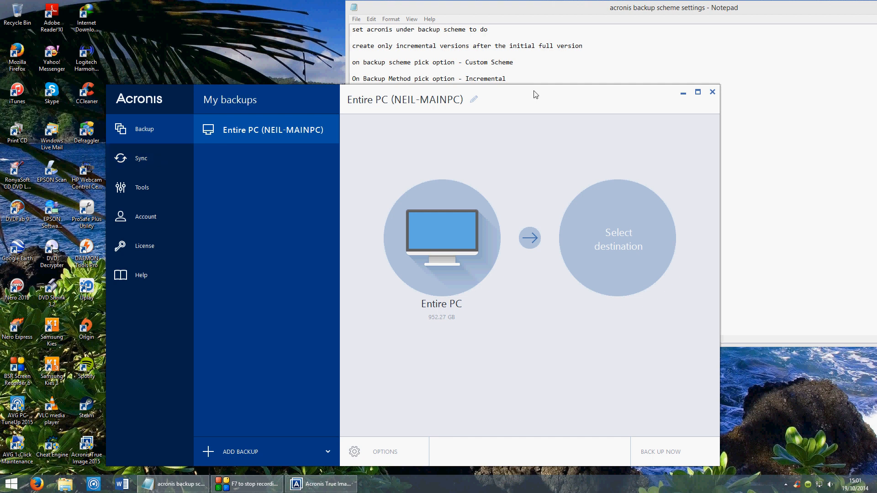
- Set the backup source to the Corsair Neutron GTX SSD disk, including its System Reserved and Local Disk (C:) partitions
mouse_move(533, 94)
mouse_down()
mouse_move(534, 111)
mouse_move(530, 98)
mouse_up()
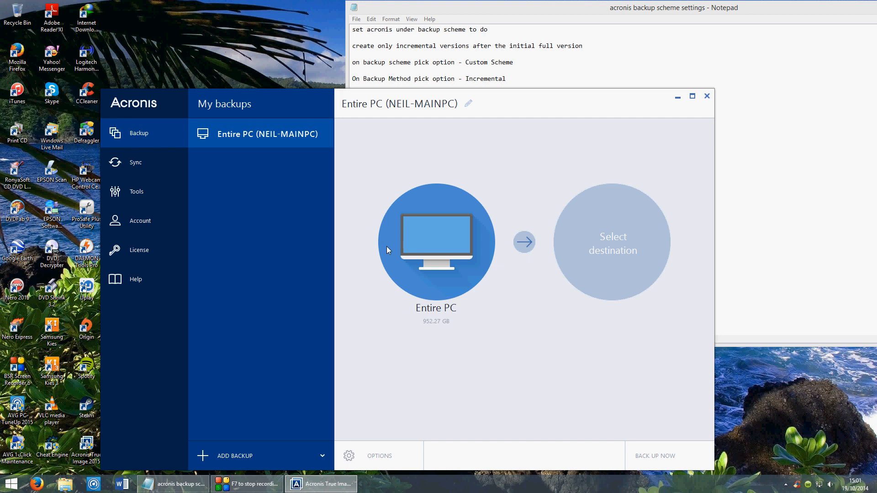
click(450, 236)
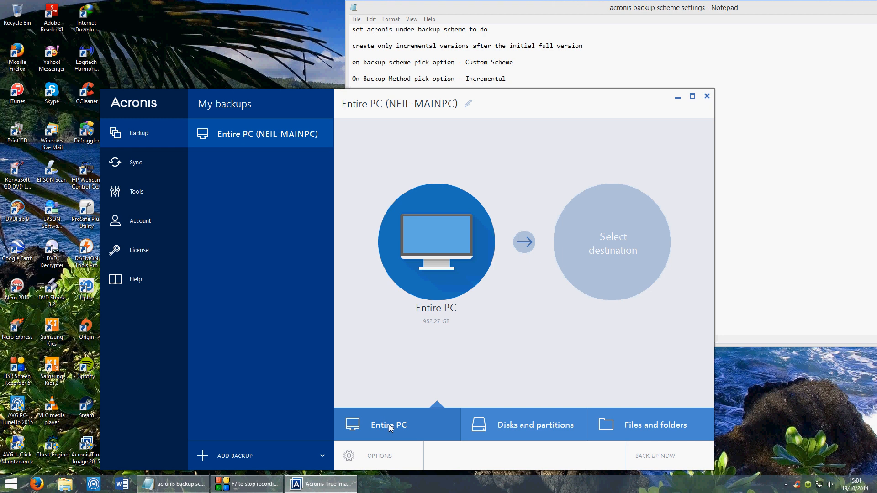
click(531, 423)
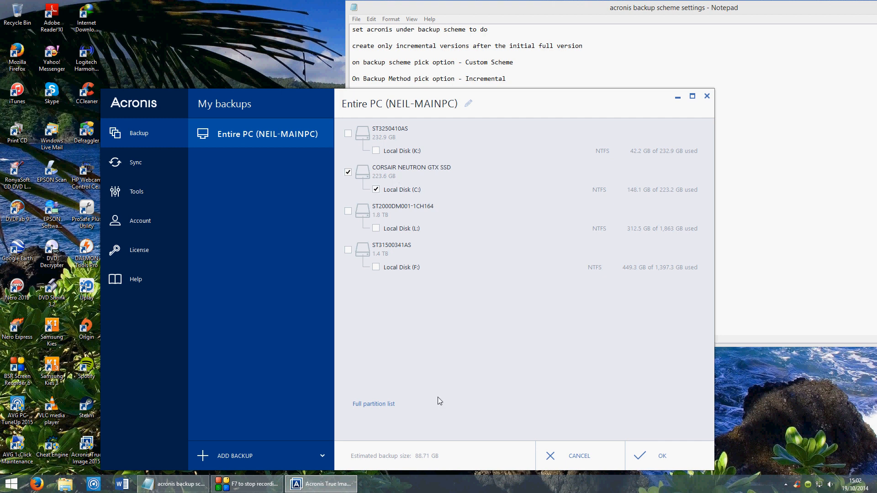
click(379, 405)
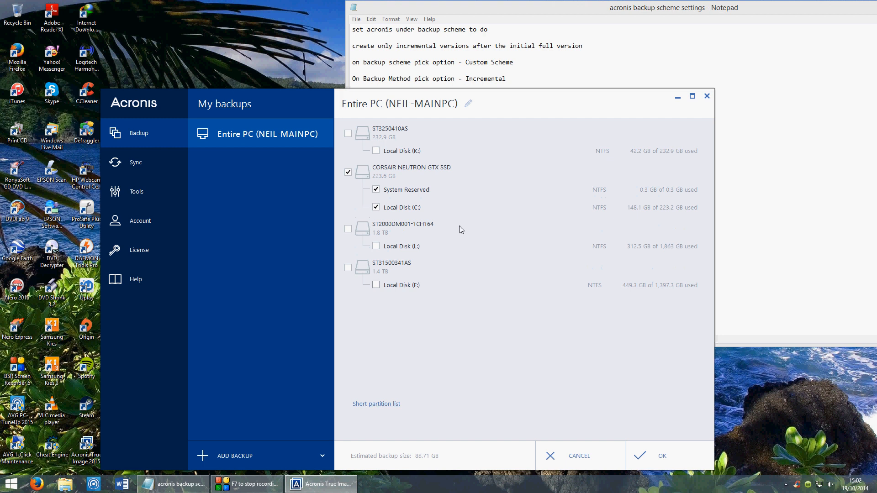
click(376, 188)
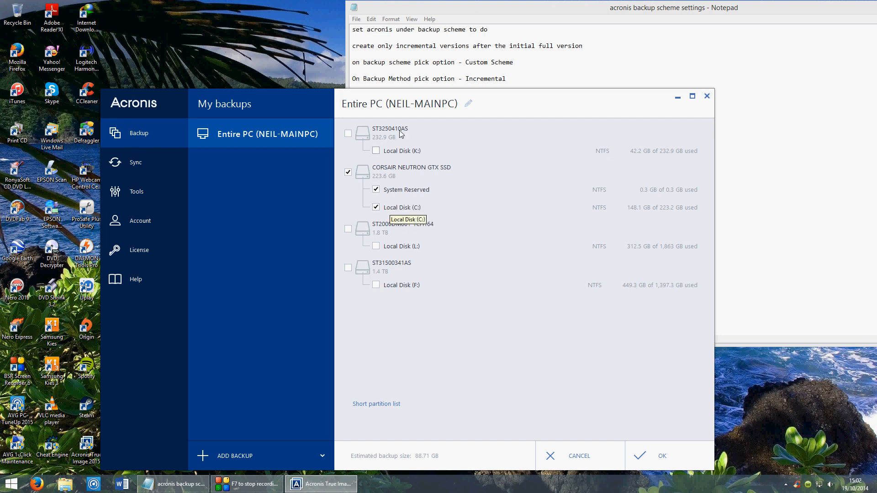
click(648, 454)
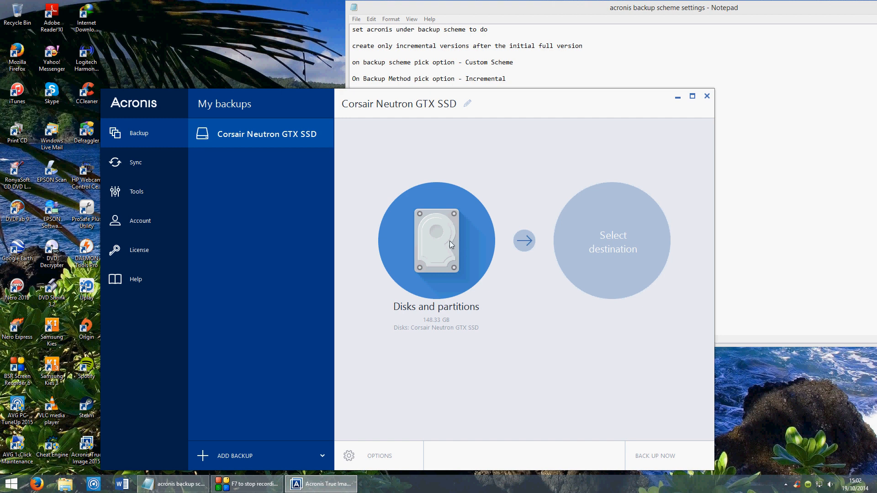
- Set the backup destination to the Windows Backup folder on Local Disk (L:)
click(628, 230)
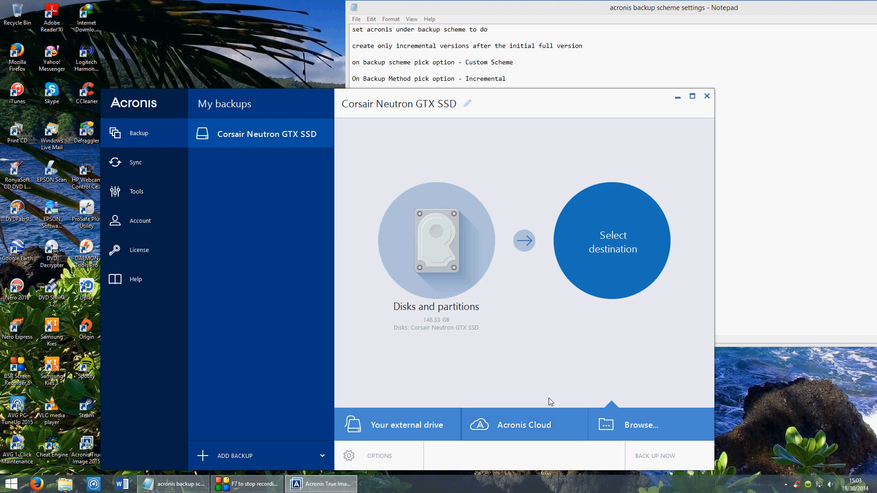
click(635, 425)
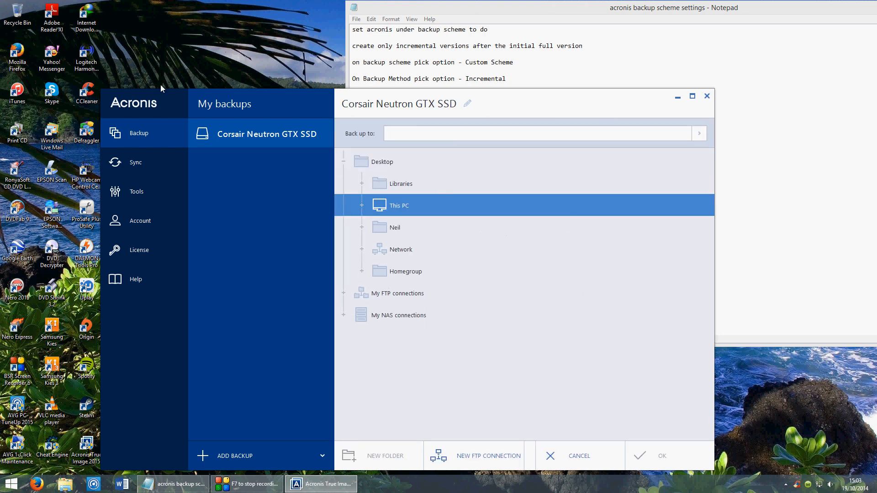
double_click(408, 206)
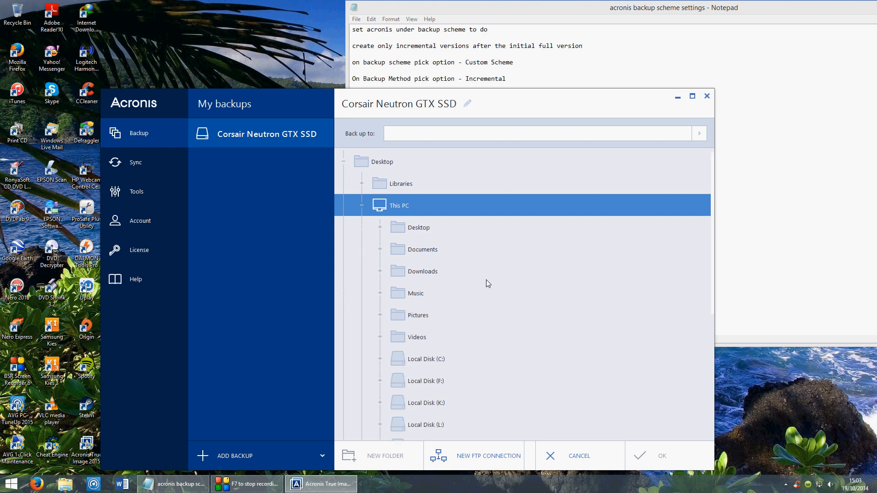
scroll(486, 280, down, 5)
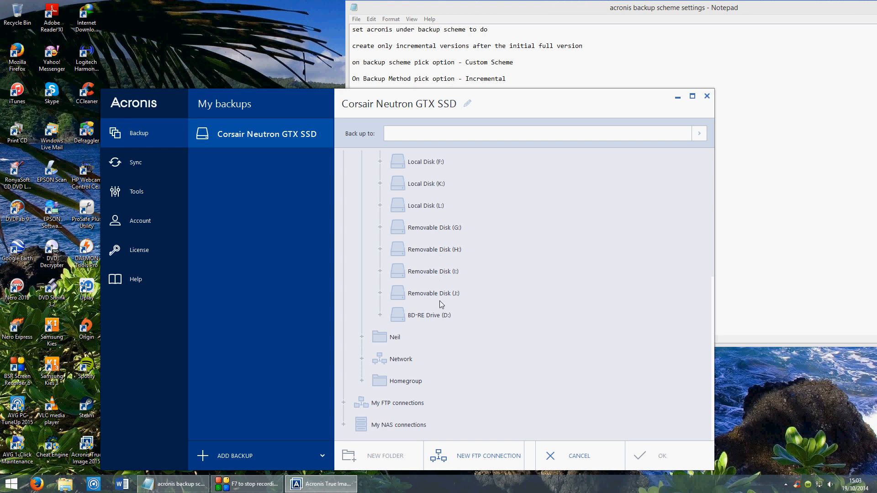
click(431, 206)
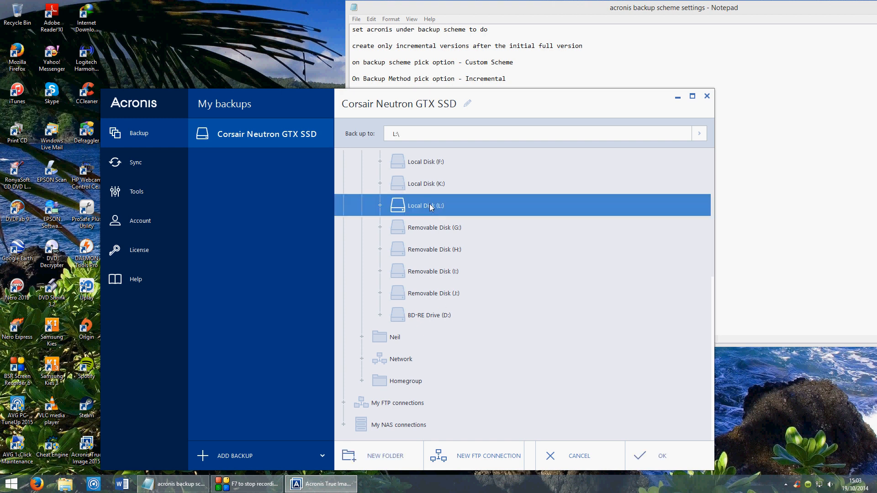
double_click(431, 206)
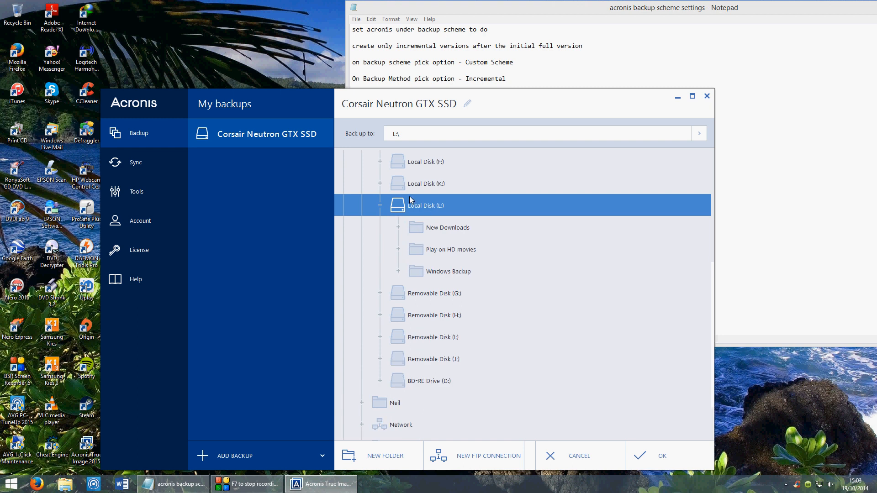
click(444, 273)
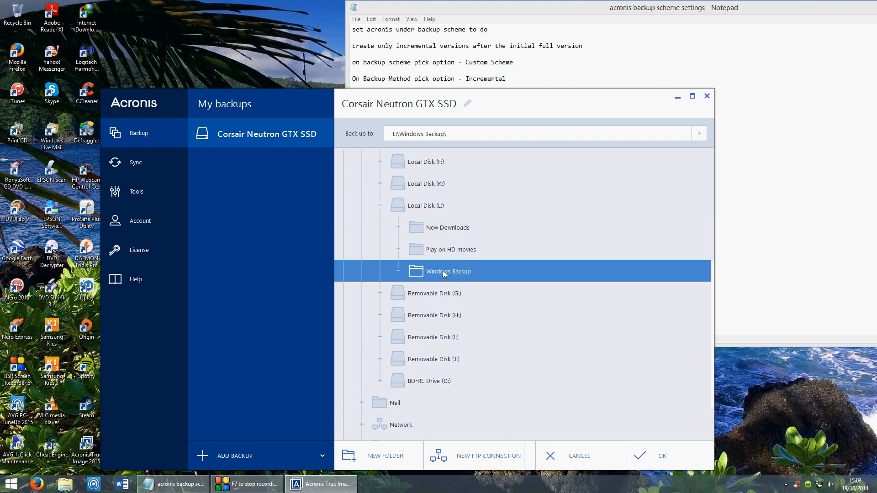
click(658, 463)
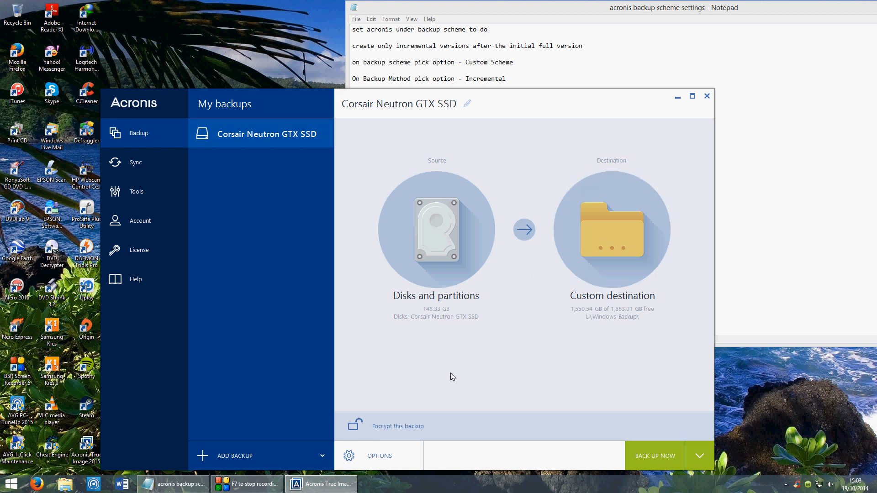
- Add Thursday alongside Sunday in the weekly backup schedule and set the start time to 13:30
click(386, 456)
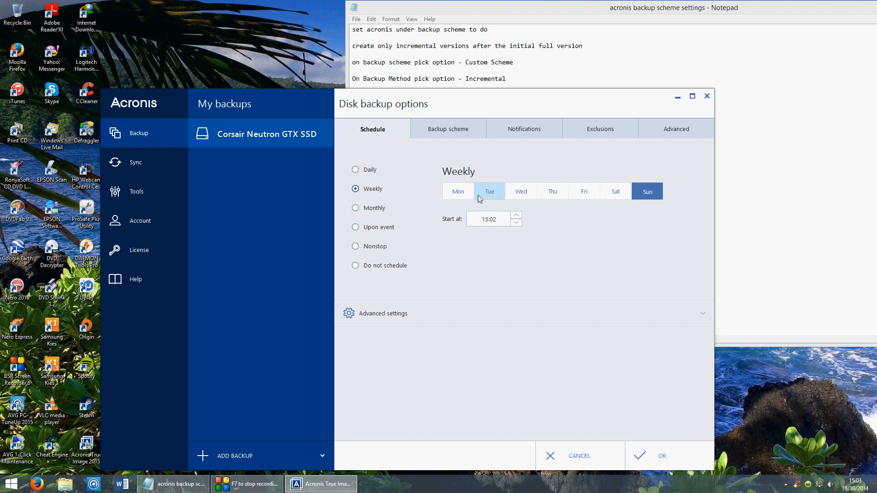
click(548, 194)
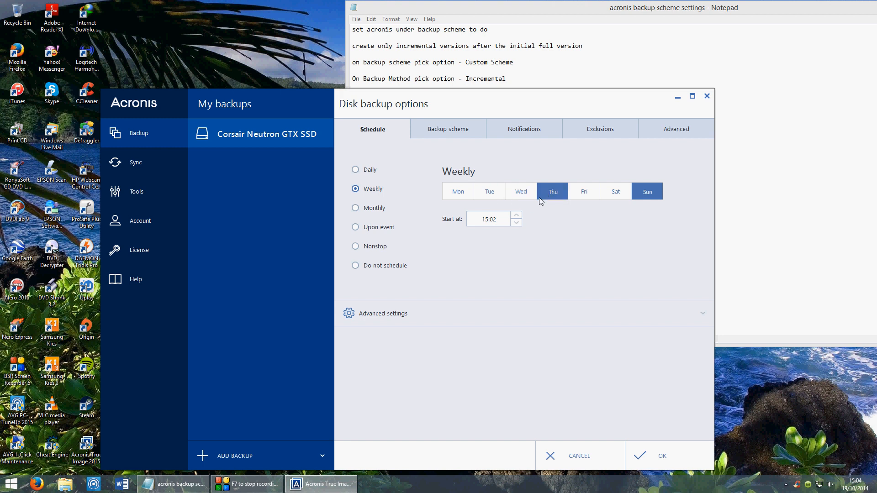
click(516, 223)
click(517, 223)
click(517, 216)
click(503, 221)
click(517, 222)
click(516, 223)
click(516, 215)
click(516, 215)
click(515, 216)
click(516, 215)
click(515, 216)
click(515, 216)
click(515, 216)
click(515, 216)
click(516, 216)
click(516, 215)
click(515, 216)
click(516, 215)
click(499, 220)
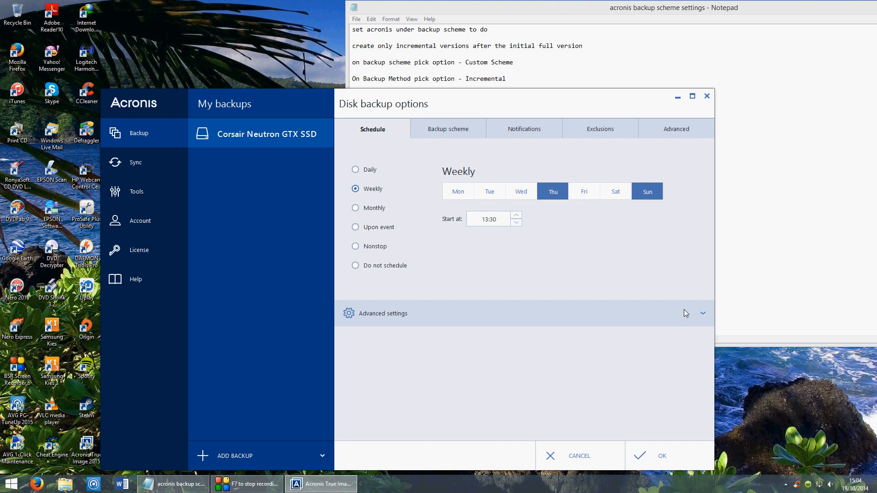
- Set the scheduled backup to run only when the computer is idle and save the options
click(703, 315)
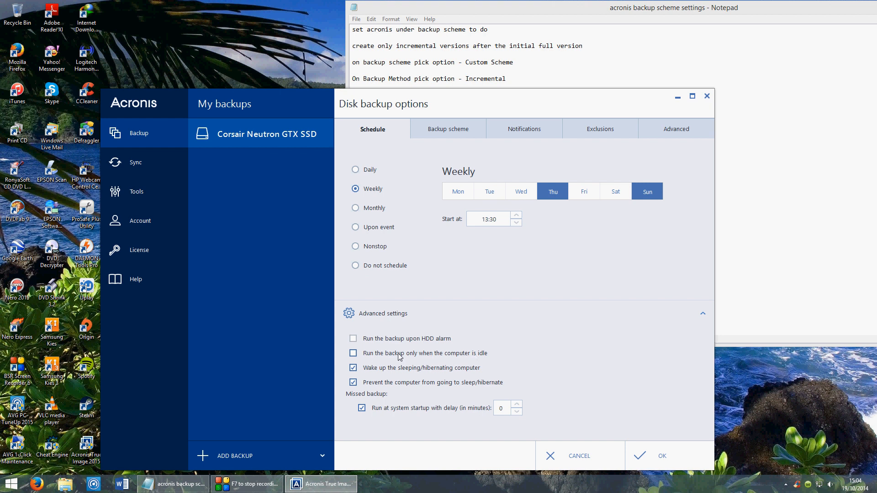
click(362, 354)
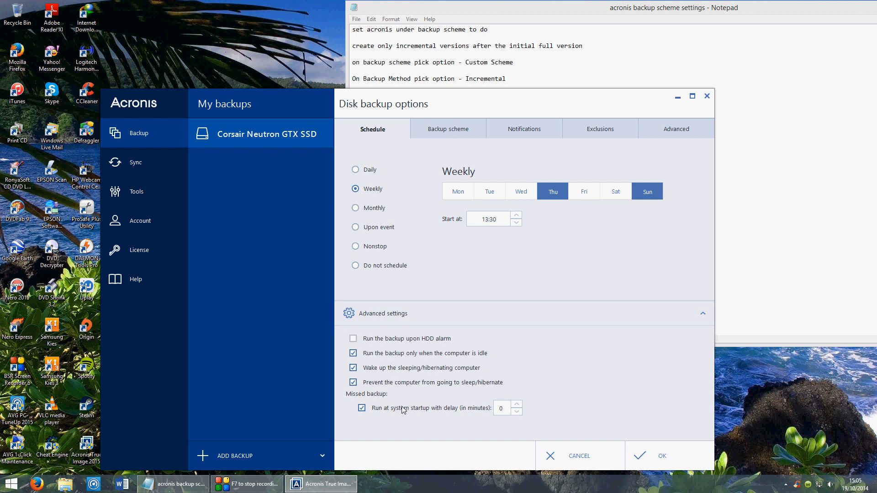
click(657, 459)
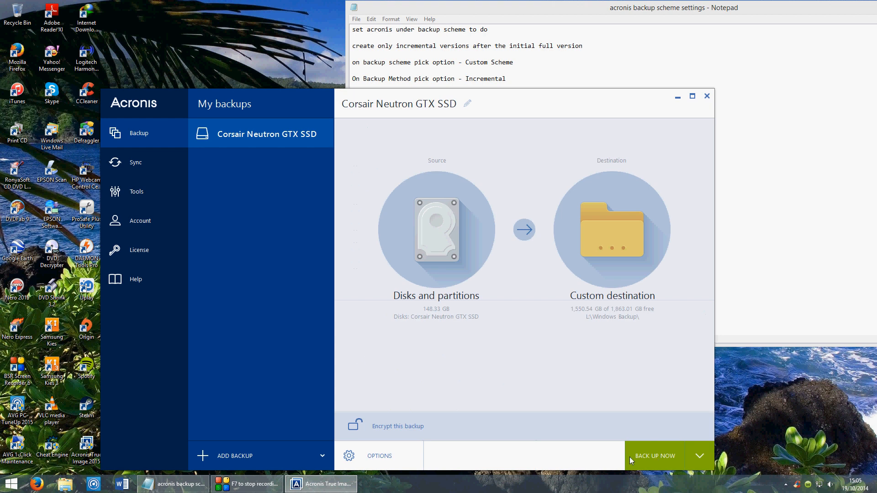
- Change the disk backup's scheme to Custom scheme
click(392, 451)
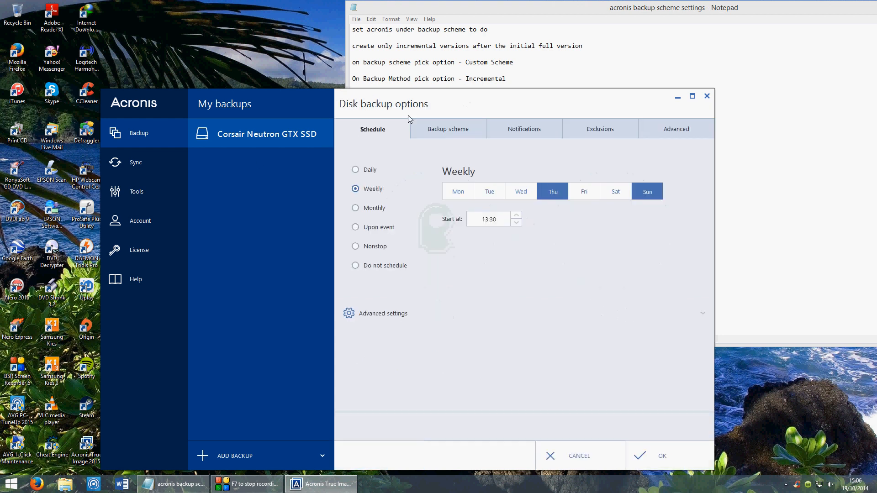
click(445, 130)
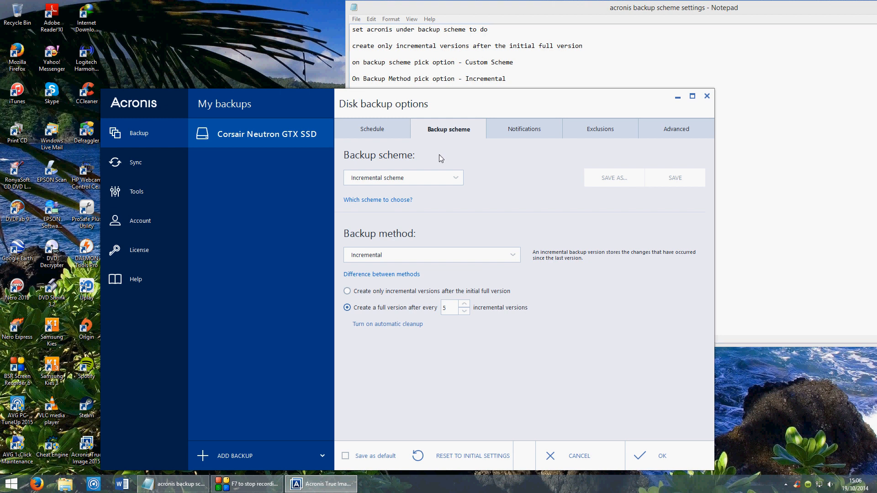
click(423, 180)
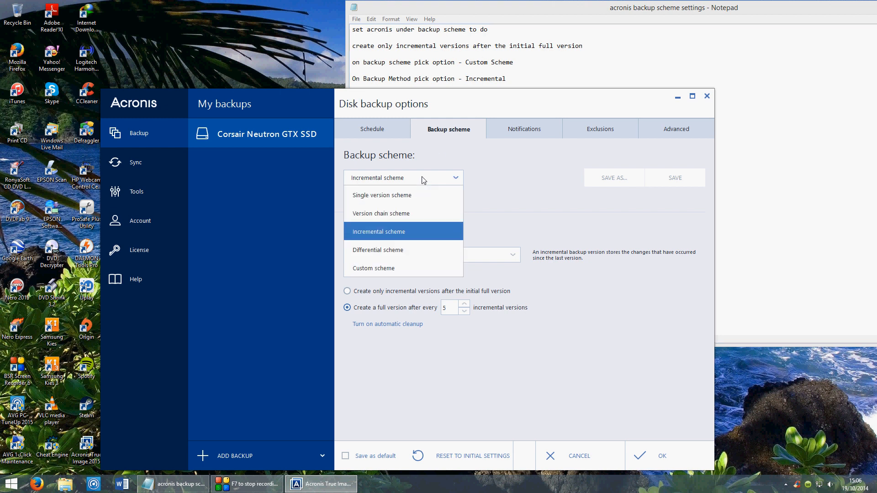
click(395, 269)
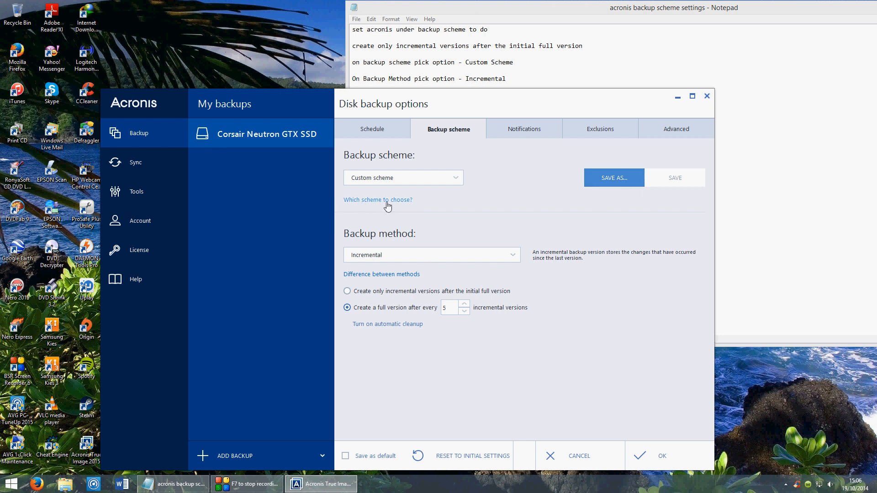
click(391, 179)
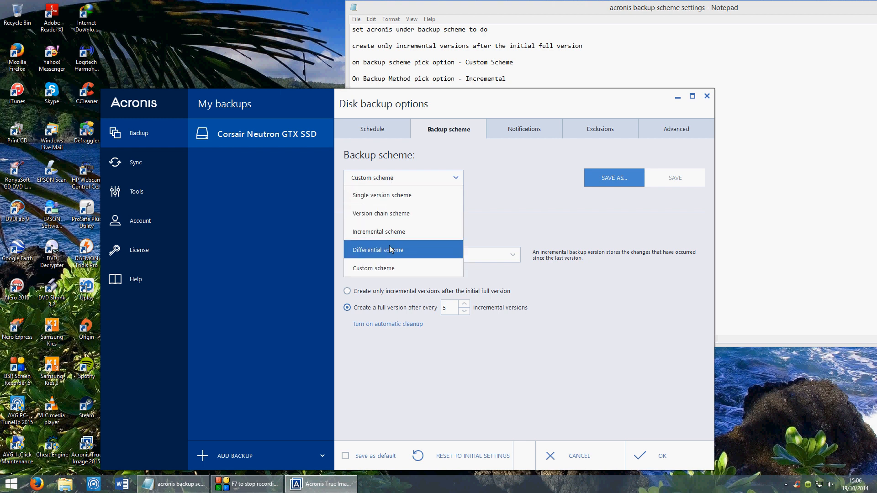
click(387, 270)
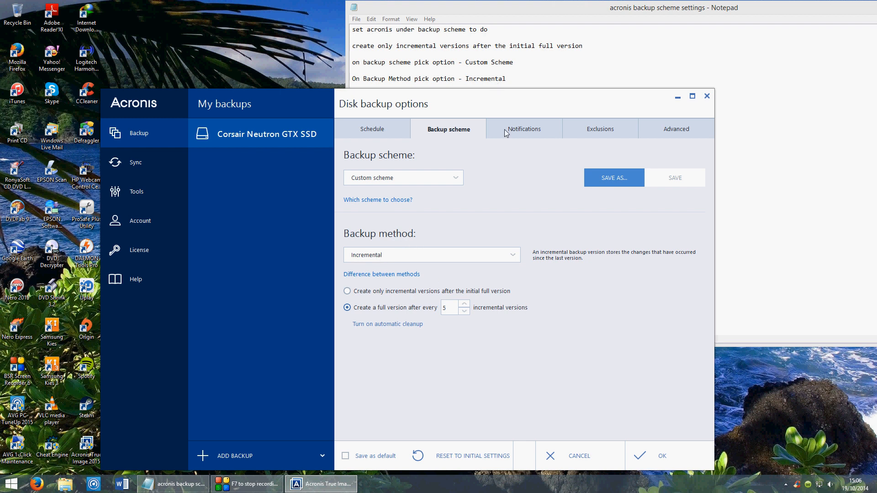
mouse_move(507, 99)
mouse_down()
mouse_move(508, 137)
mouse_move(510, 101)
mouse_up()
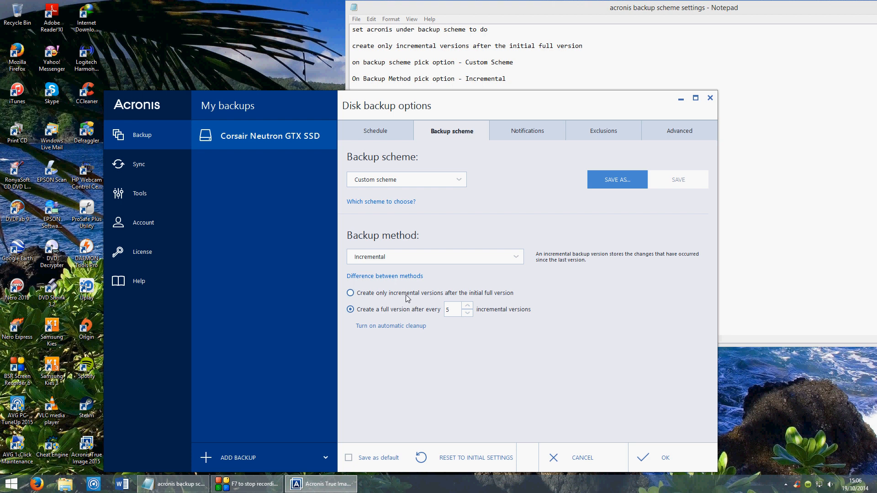
- Have the incremental method create only incremental versions after the initial full version, and save the options
click(476, 296)
click(403, 295)
click(656, 451)
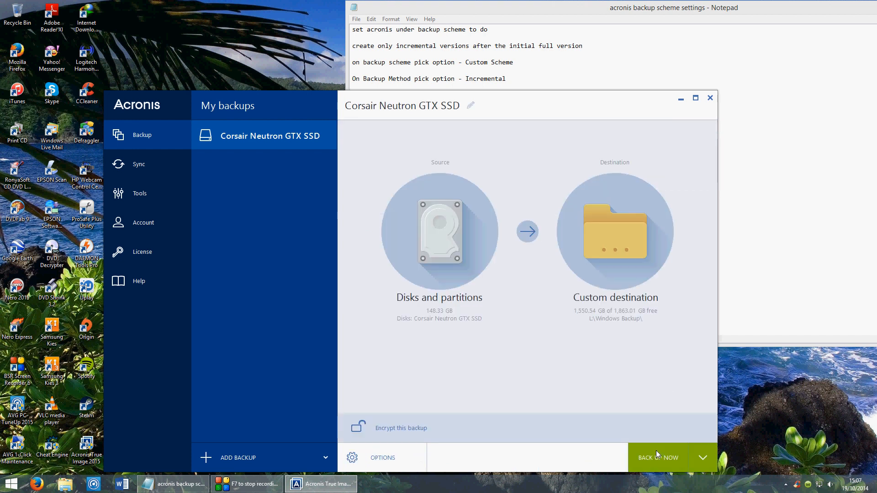
- Reopen the backup options, leave only Thursday selected in the weekly schedule, and check the advanced schedule settings
click(391, 459)
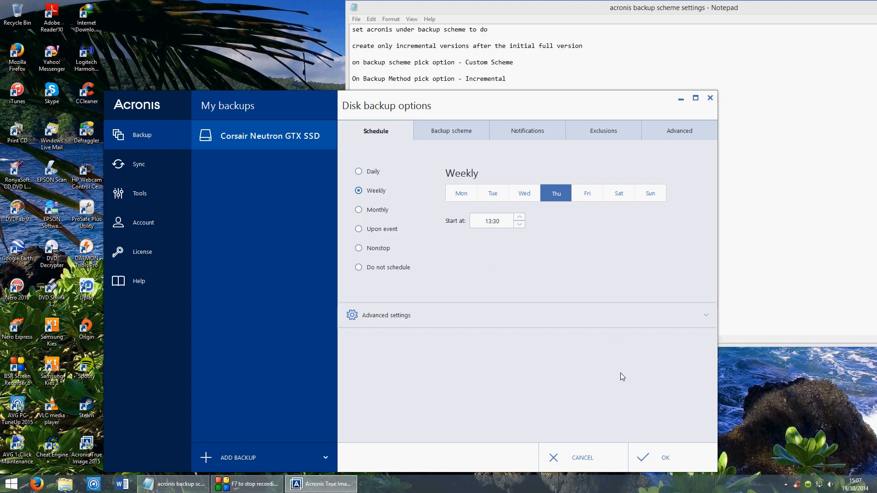
click(627, 316)
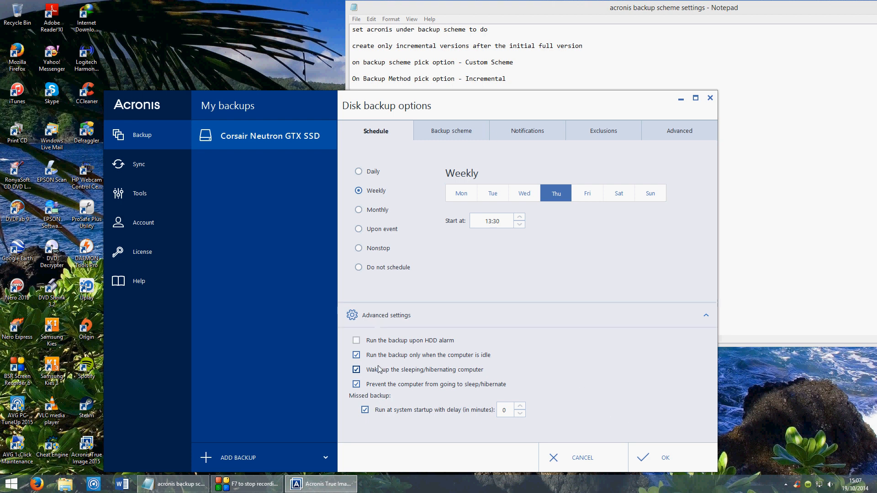
click(575, 316)
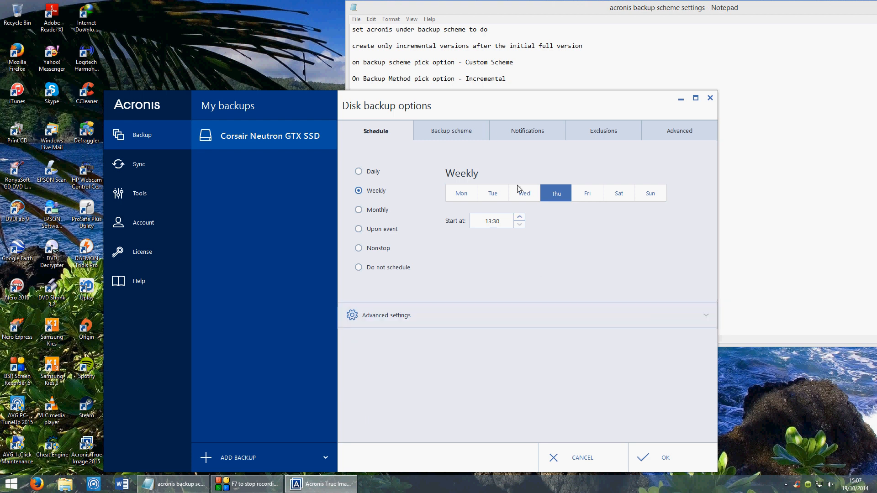
- Review the disk backup's scheme, notification and exclusion settings
click(473, 136)
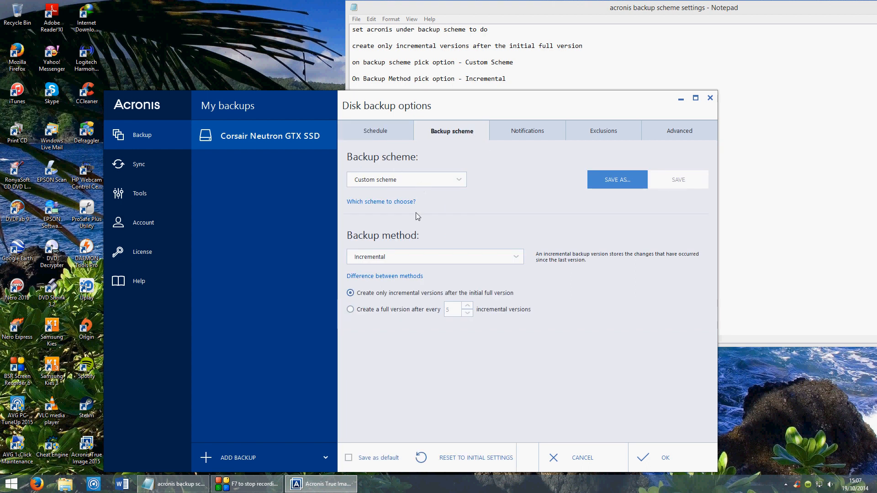
click(513, 130)
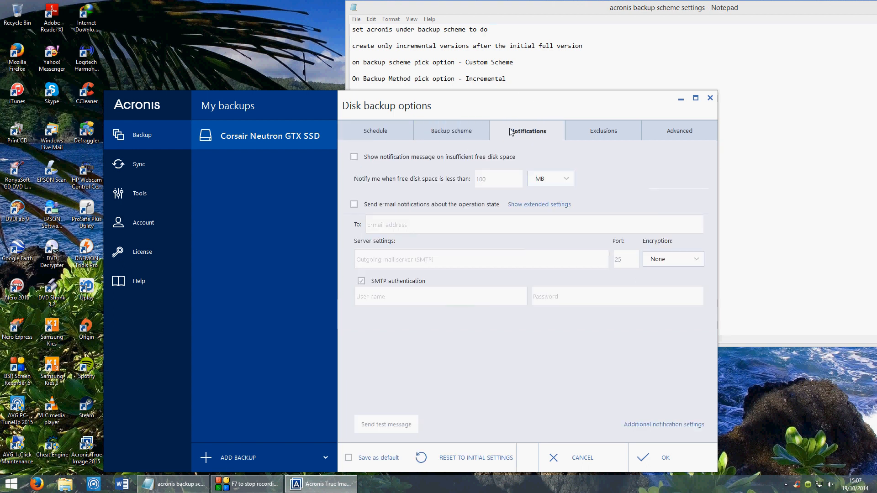
click(597, 131)
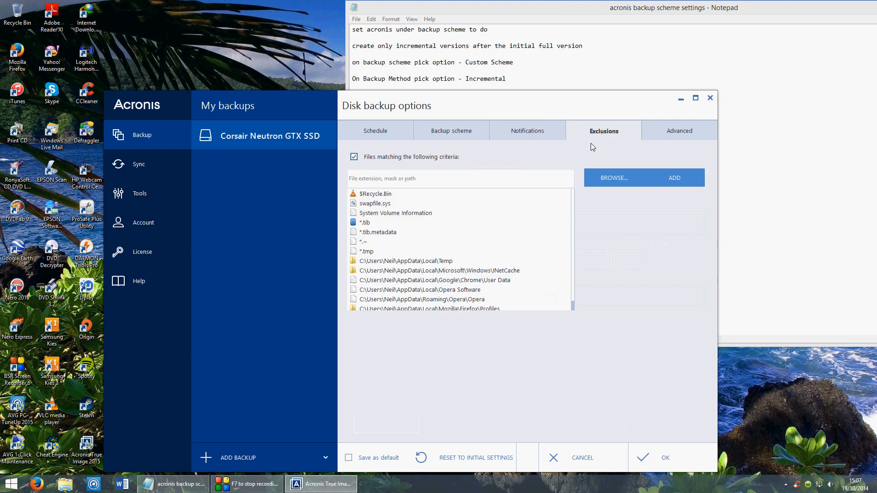
- Review the advanced backup settings for image creation mode, backup protection, pre/post commands and backup splitting
click(684, 134)
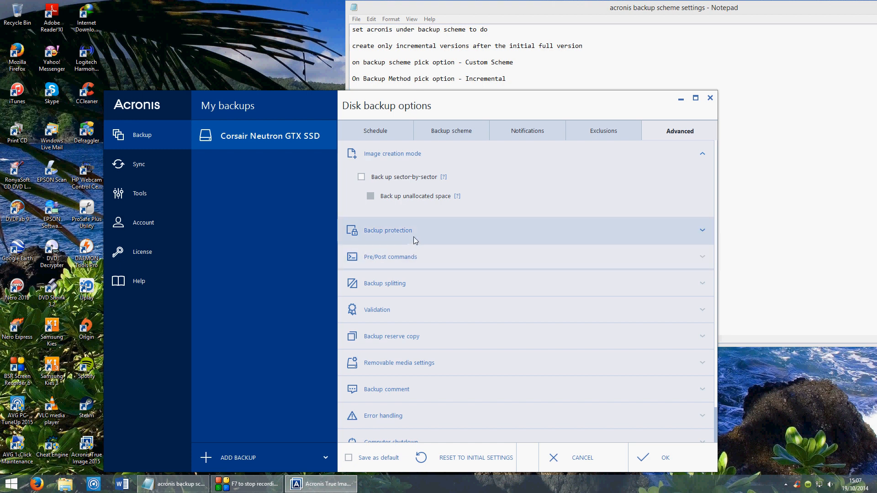
click(706, 230)
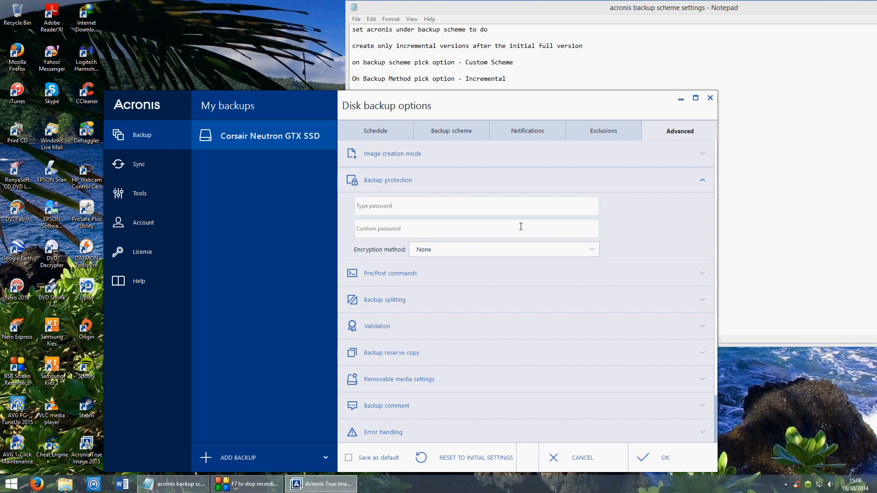
click(703, 182)
click(703, 155)
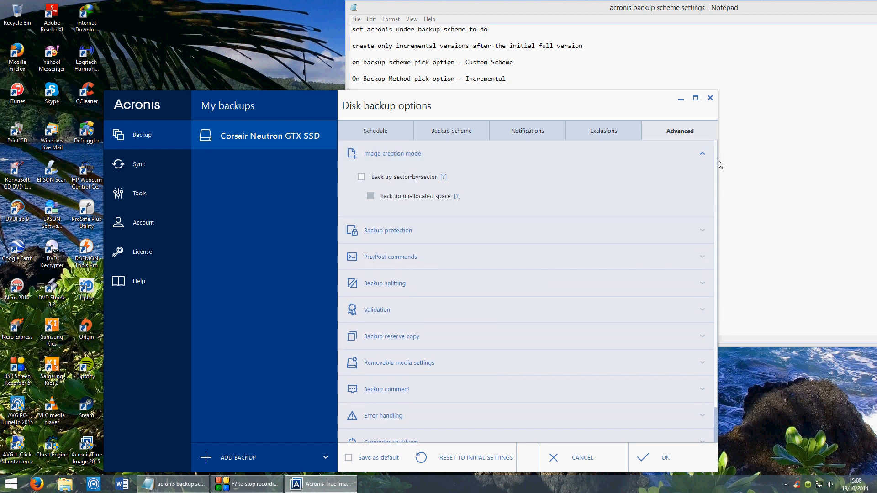
click(702, 155)
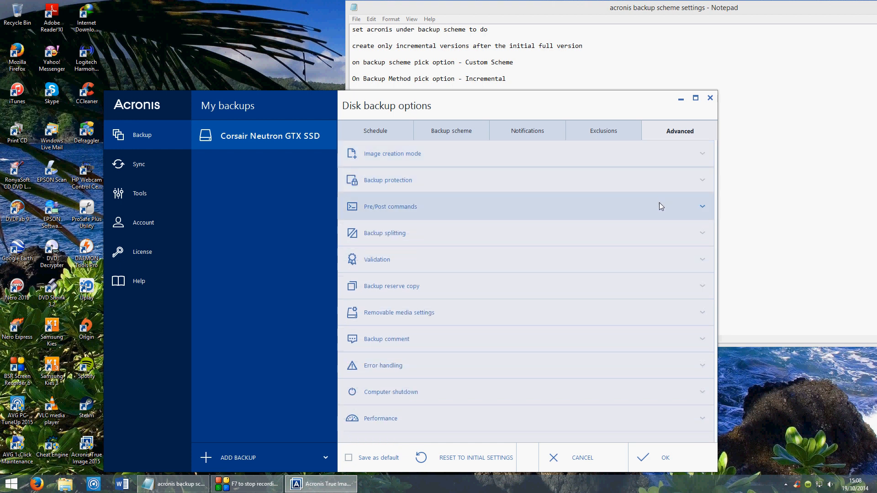
click(705, 205)
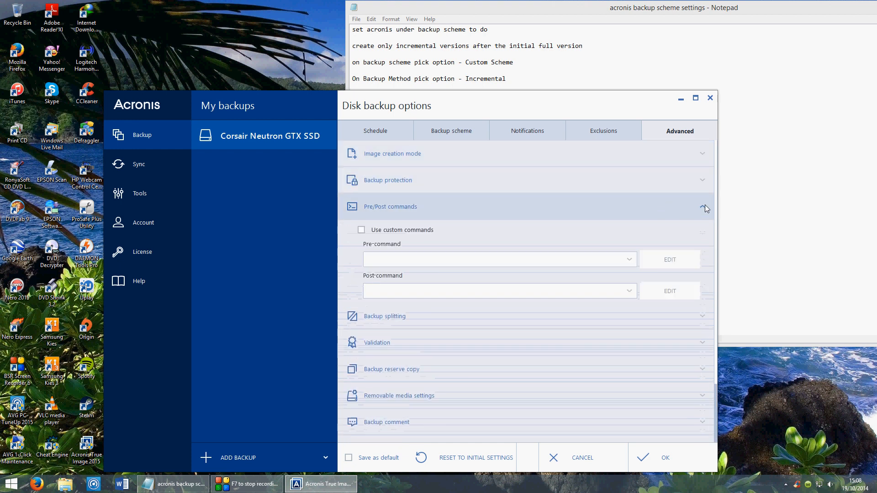
click(705, 205)
click(702, 231)
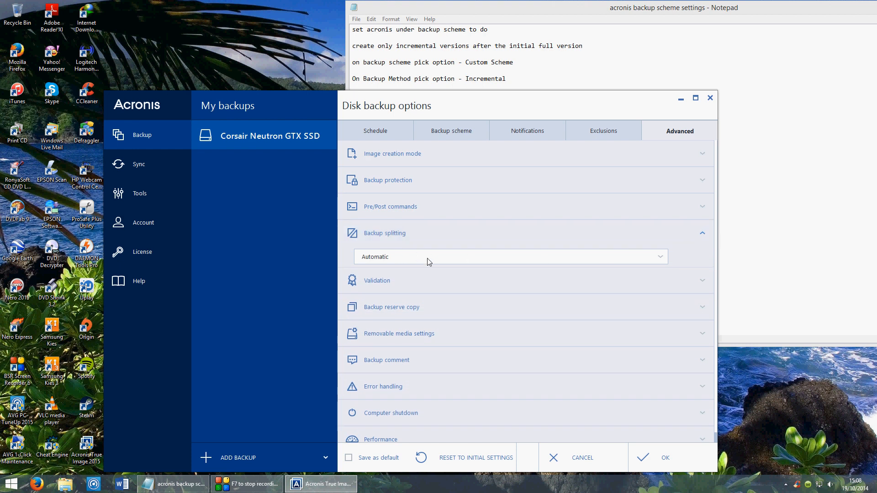
click(703, 234)
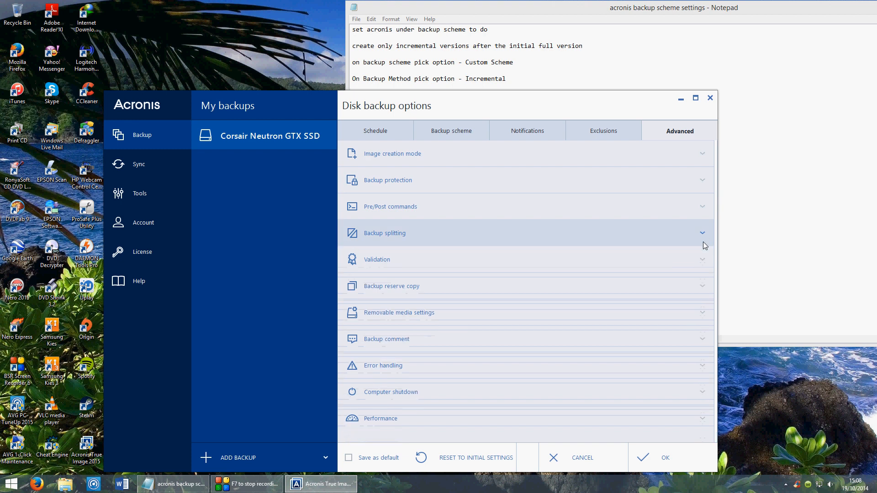
- Examine the advanced backup settings for validation, backup reserve copy and removable media
click(703, 259)
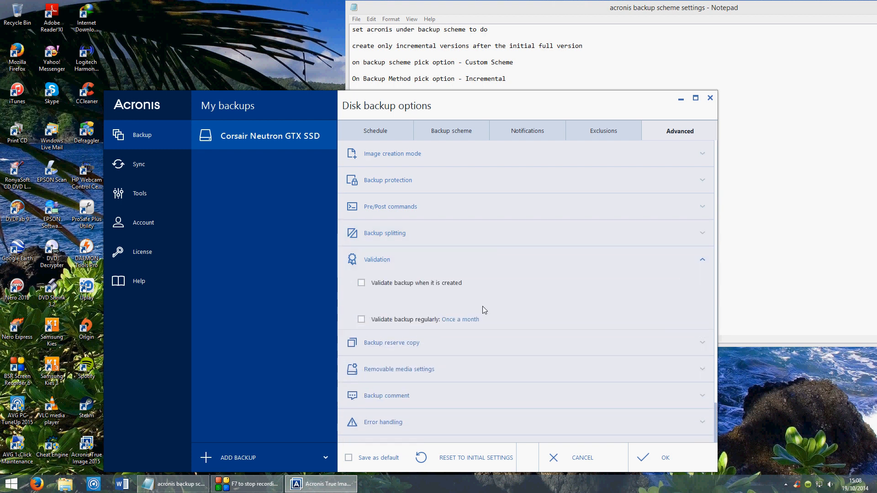
click(364, 285)
click(703, 260)
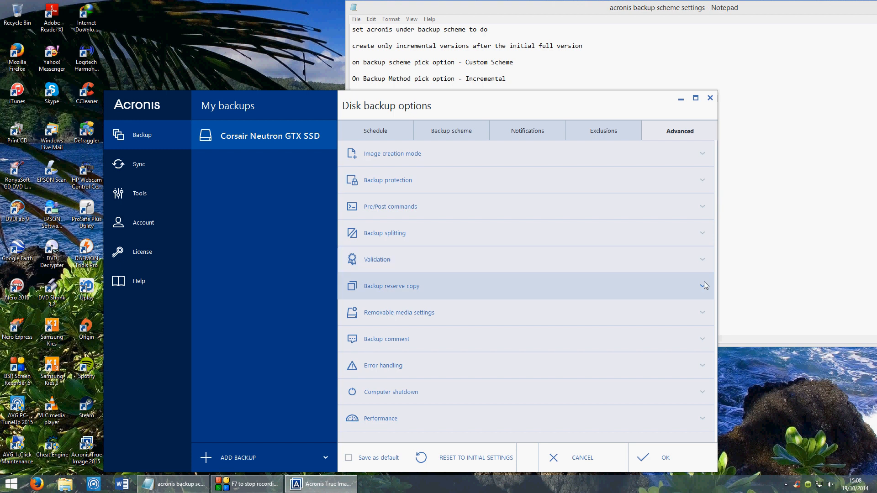
click(704, 286)
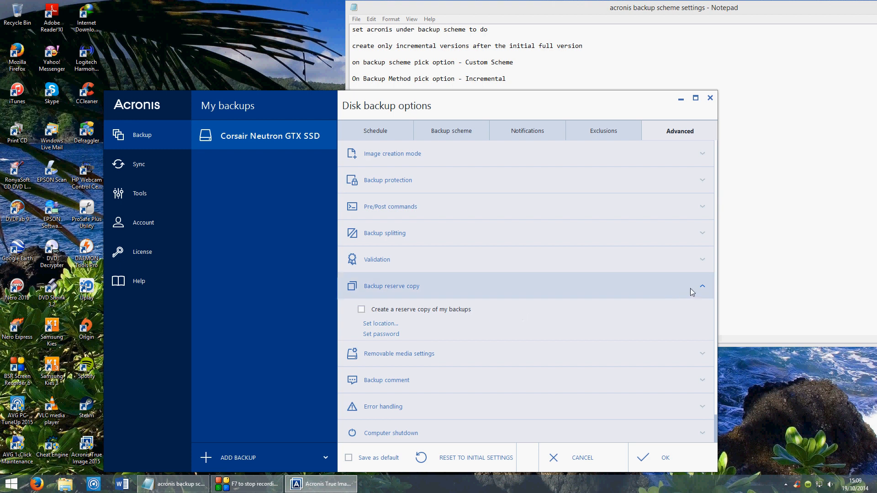
click(704, 281)
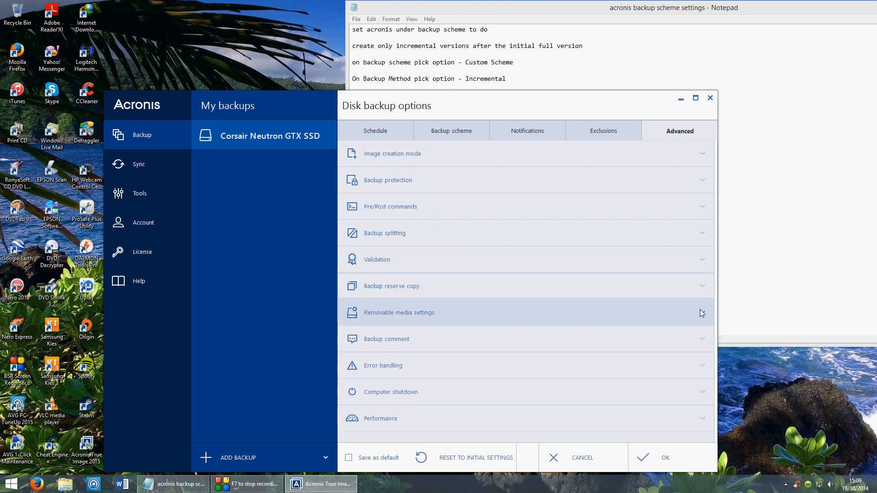
click(703, 313)
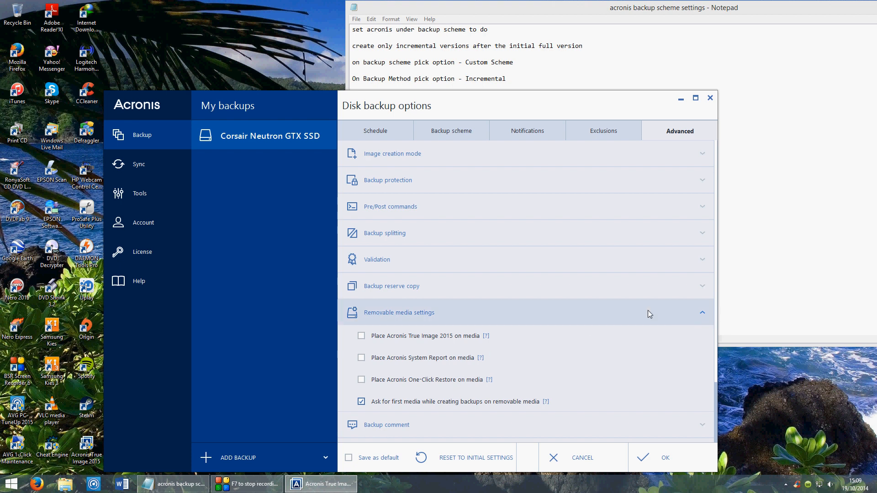
click(703, 312)
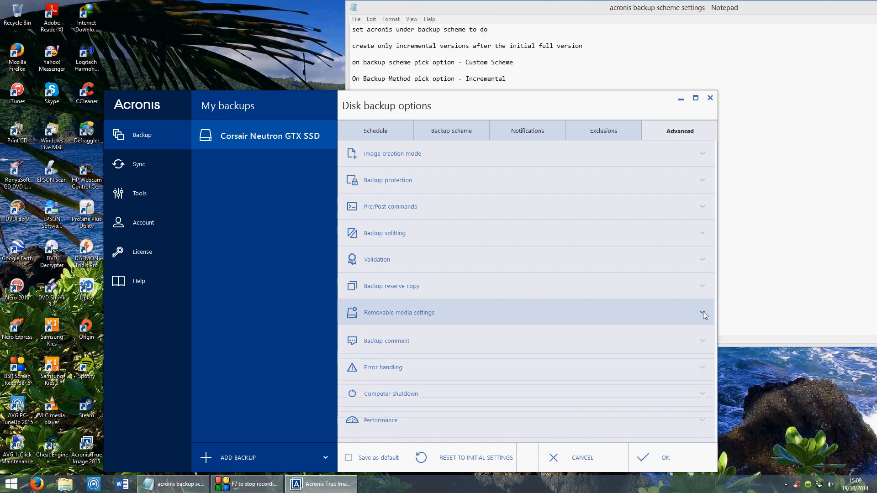
- Check the backup comment, error handling and computer shutdown settings
click(703, 340)
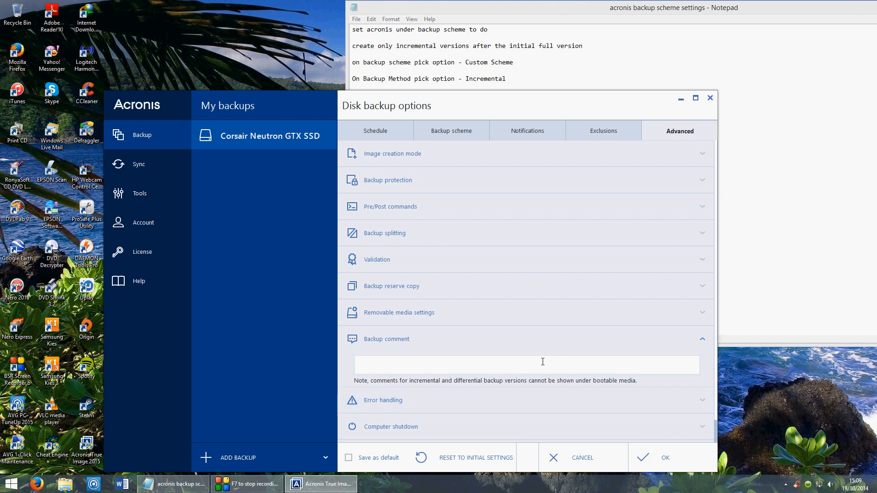
click(704, 341)
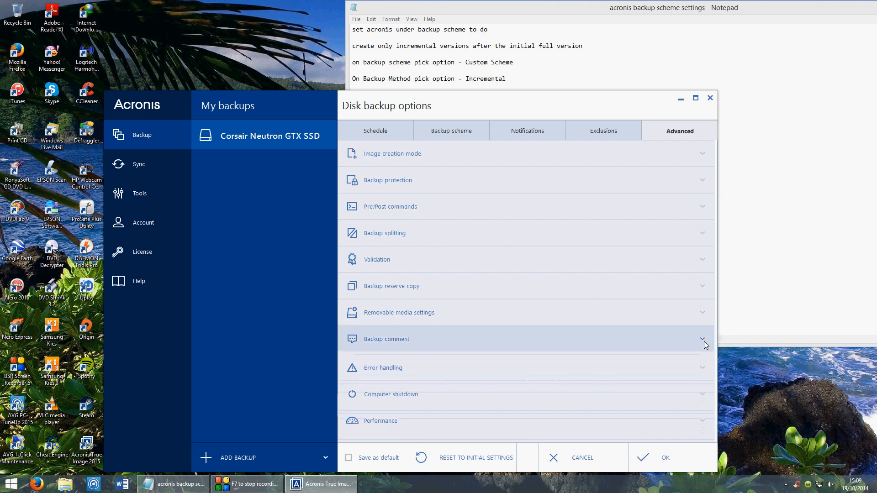
click(703, 366)
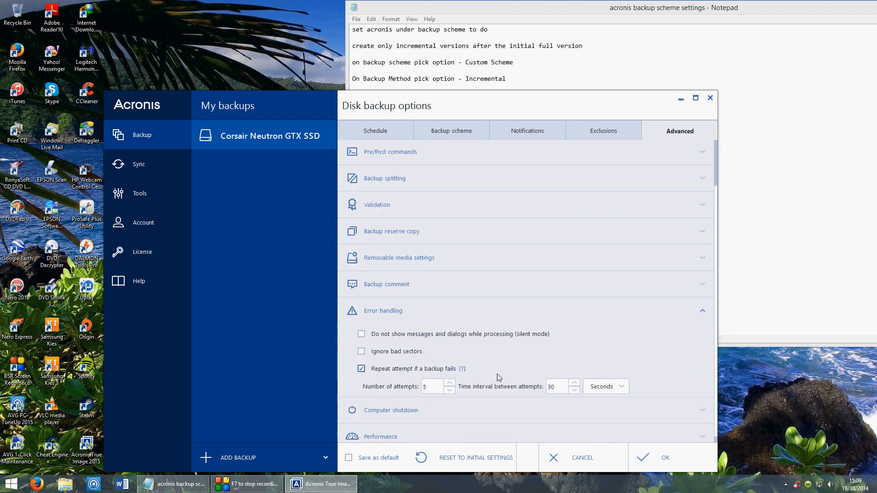
click(706, 309)
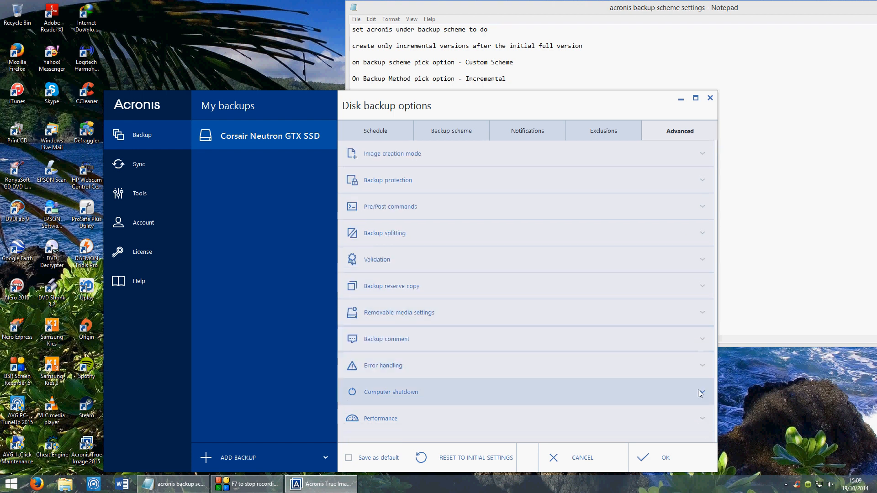
click(701, 393)
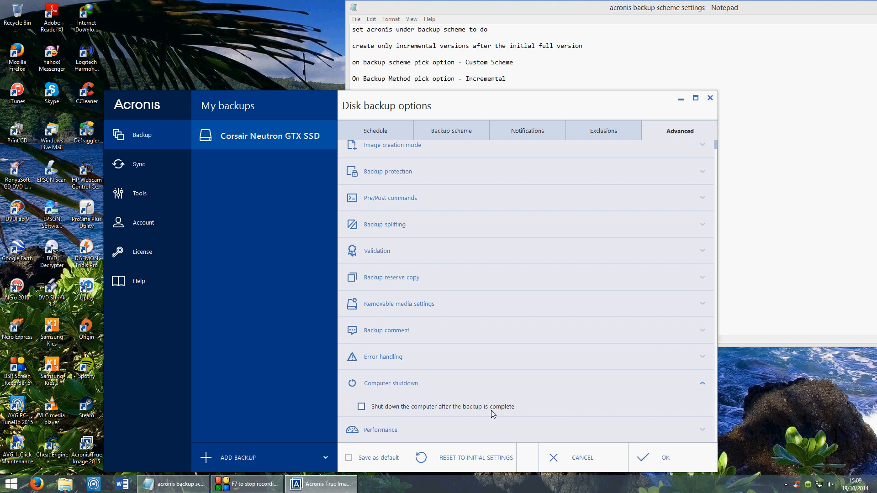
click(703, 386)
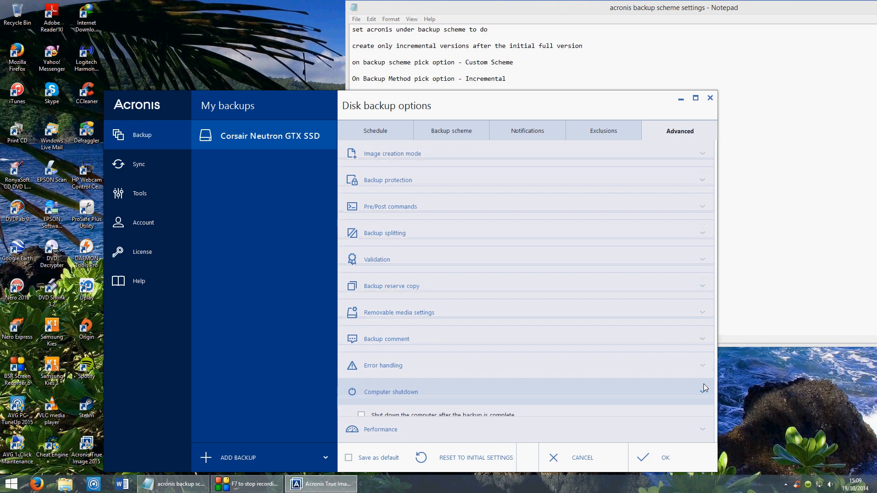
- Look over the backup's performance settings and leave the disk backup options without saving
click(703, 417)
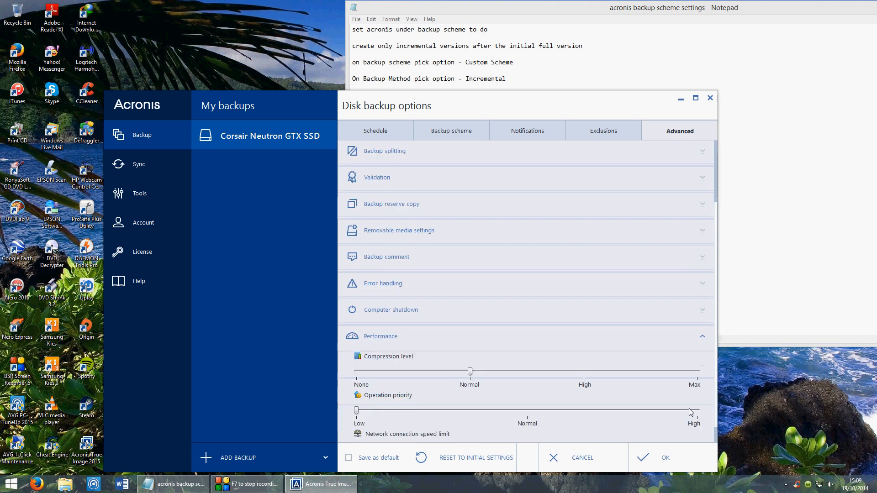
scroll(602, 350, down, 1)
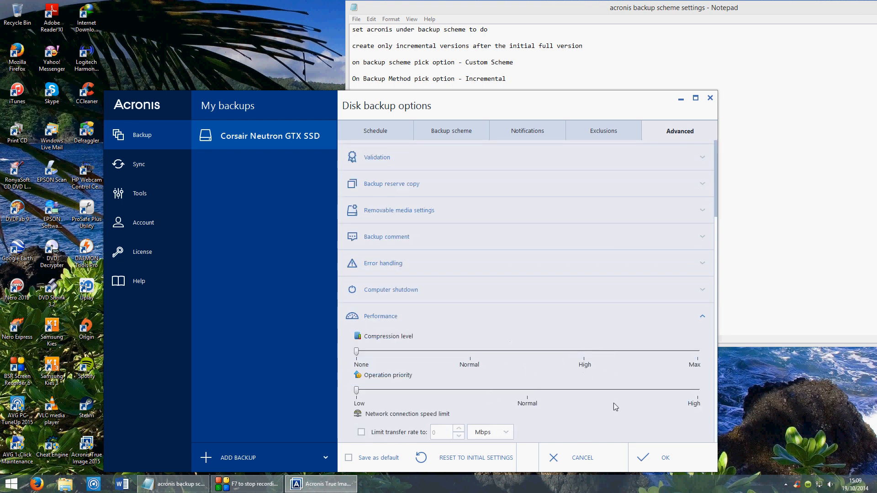
click(577, 459)
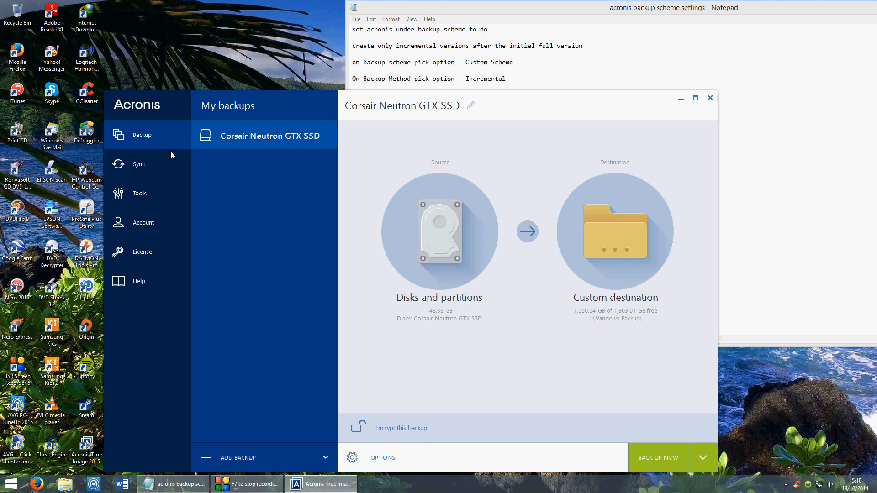
- Look through the Sync, Tools and Account sections and return to the Corsair Neutron GTX SSD backup
click(152, 164)
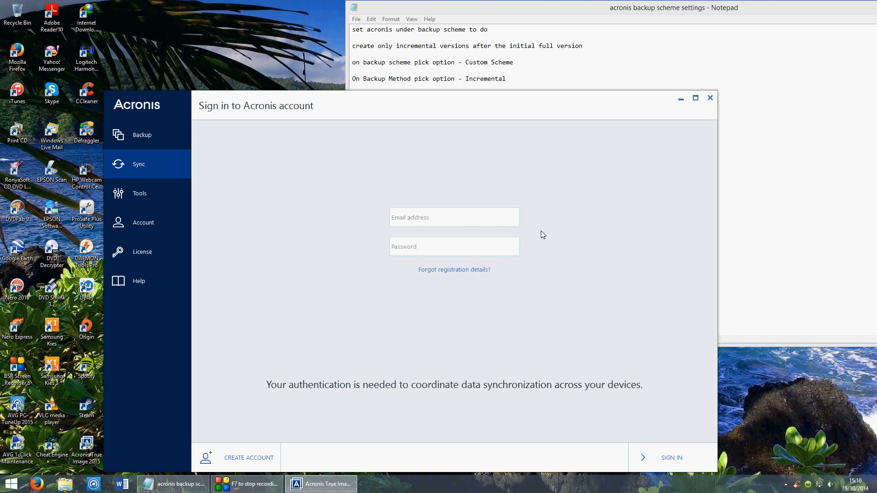
click(146, 190)
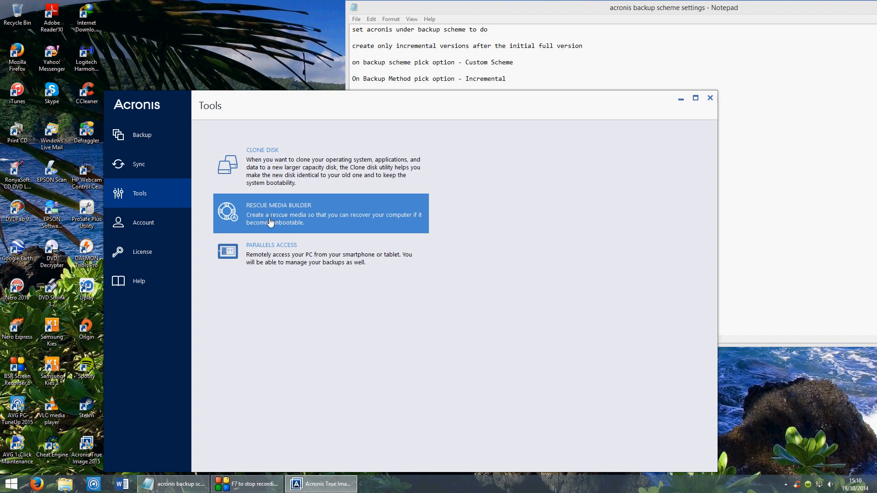
click(179, 220)
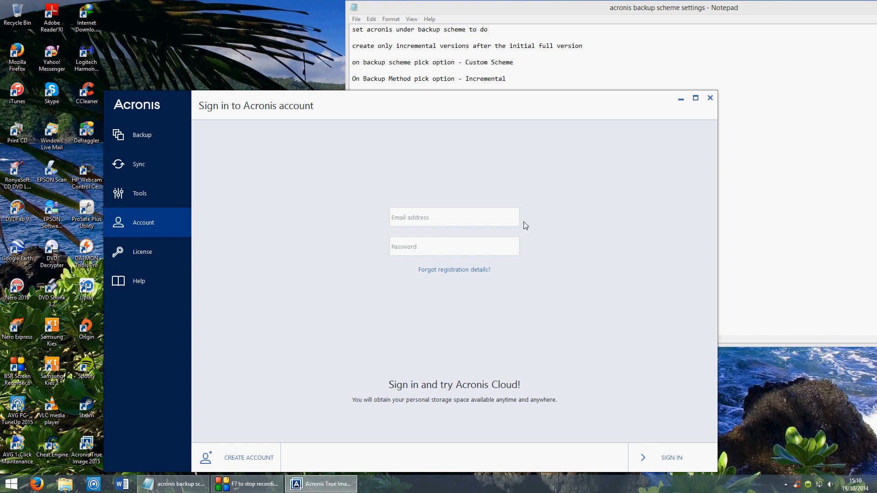
click(150, 133)
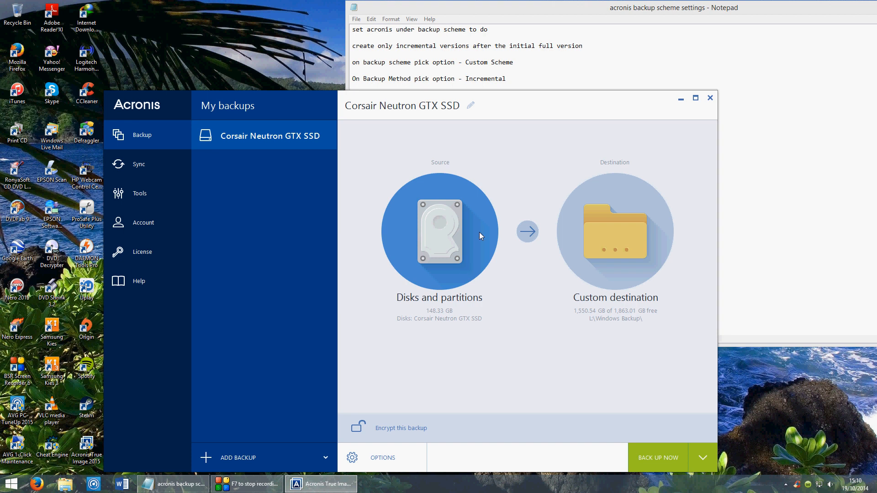
- Close Acronis True Image and the Notepad file with the backup scheme settings
click(710, 98)
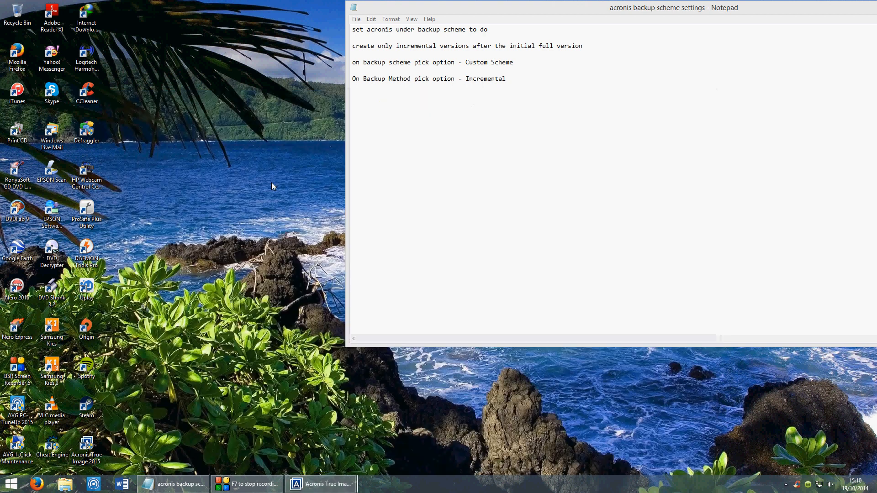
drag(659, 13, 596, 78)
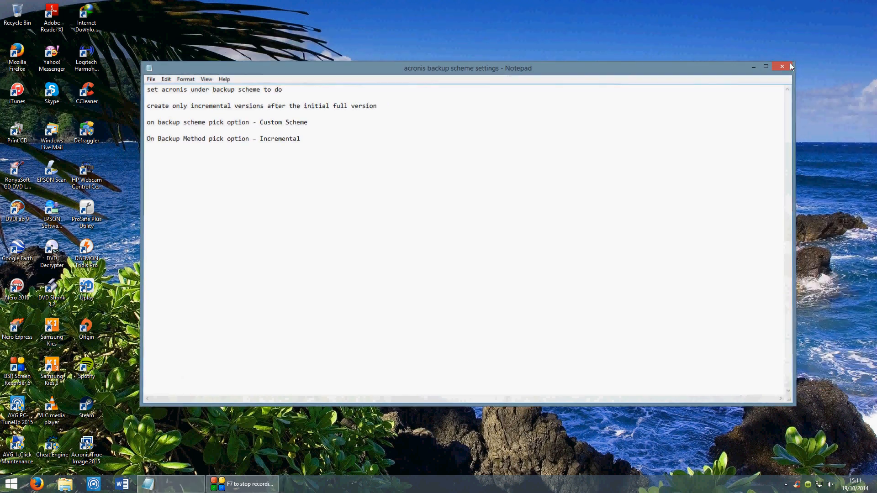
click(787, 65)
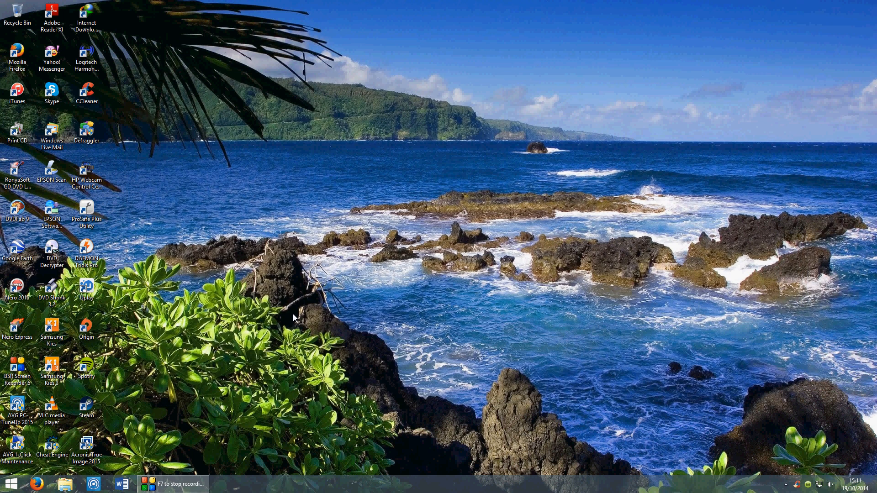
- Bring up the screen recorder's window and dismiss the display driver notification
click(192, 483)
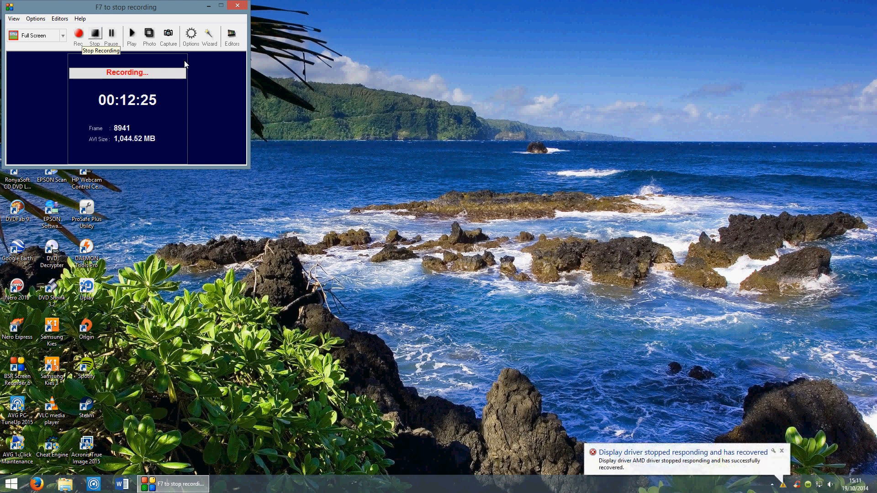
click(783, 452)
click(783, 451)
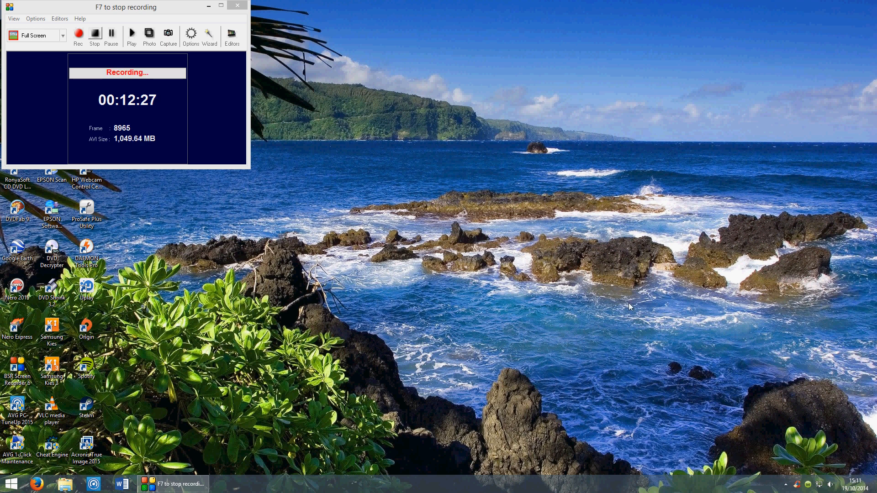